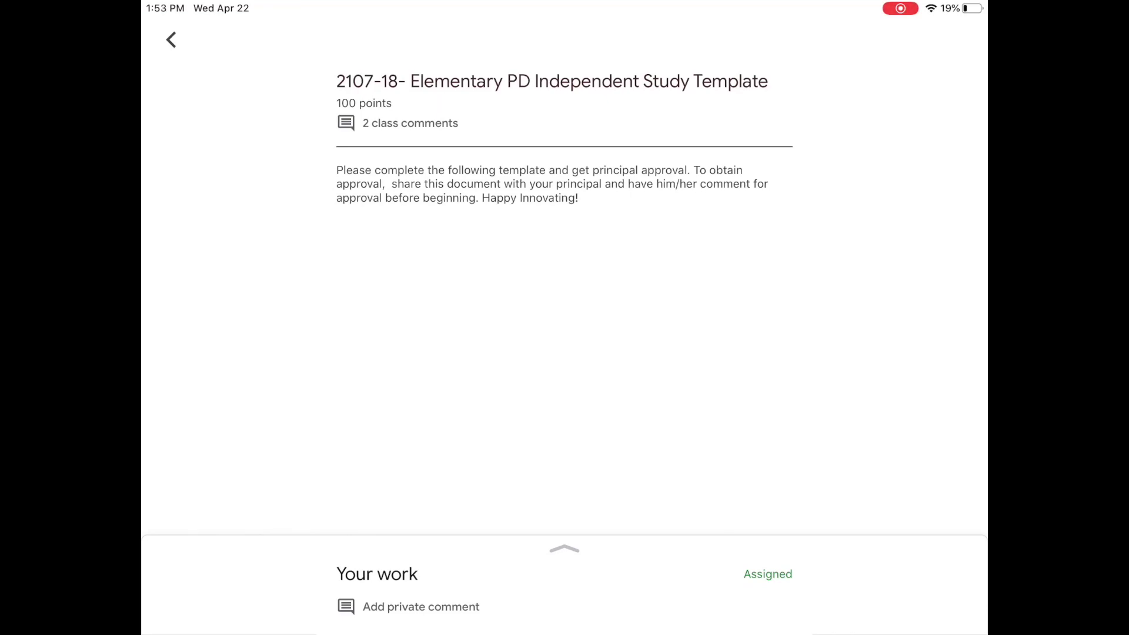
- Expand the collapsed Your work sheet to reveal the attached Independent Study doc, still Assigned
left_click(564, 549)
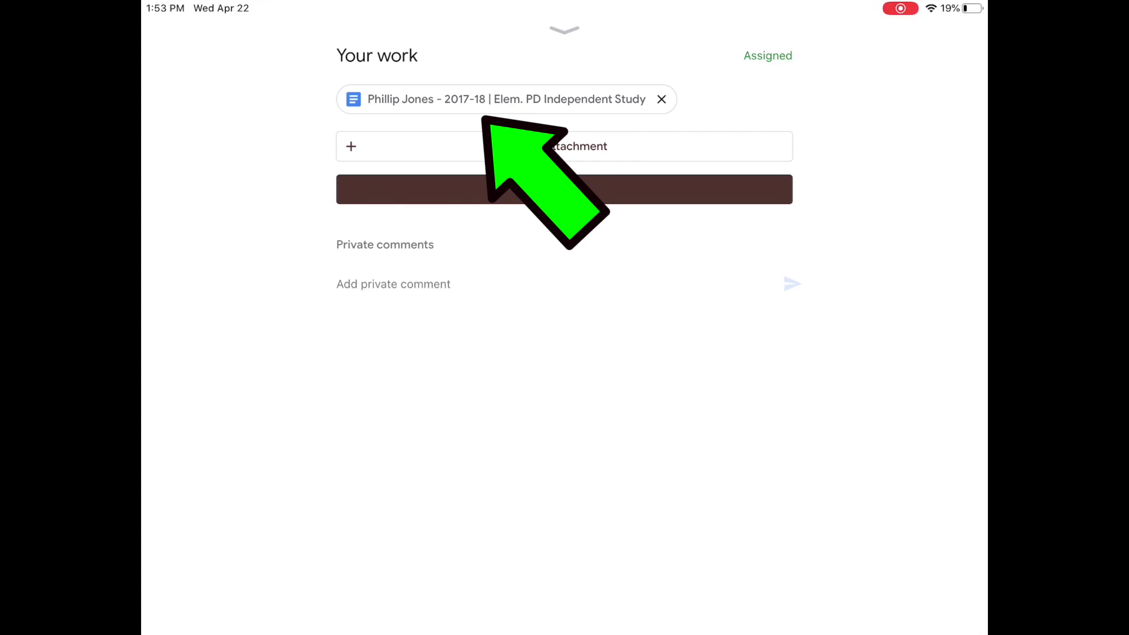
- Open the attached Elem. PD Independent Study Google Doc for markup
left_click(503, 99)
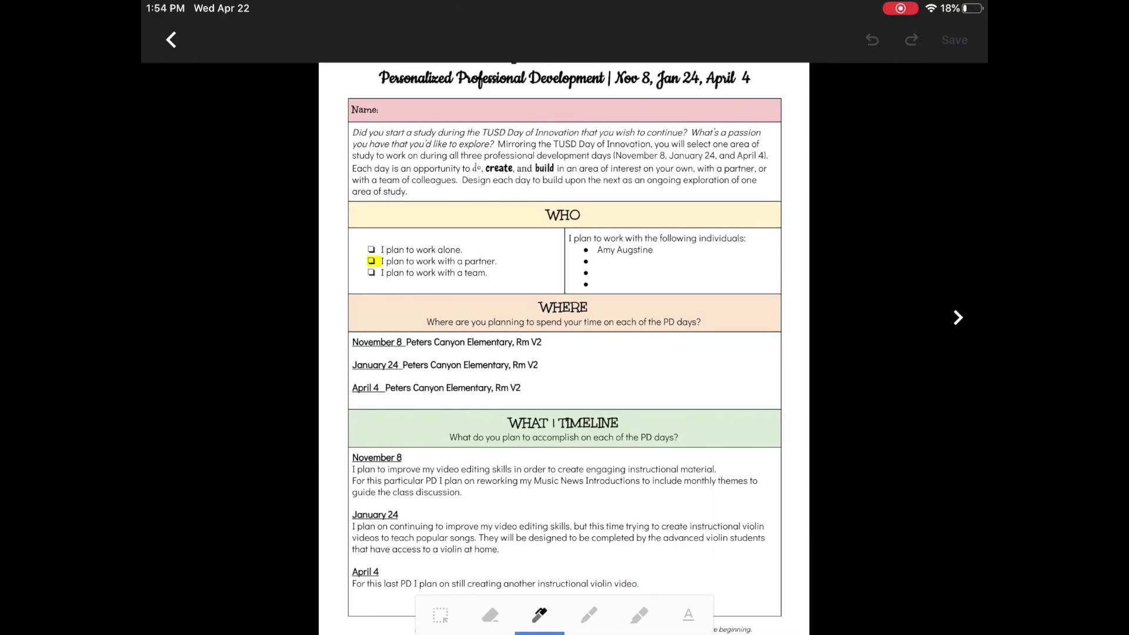
- Select the green pen and set its tip to the largest thickness
left_click(589, 614)
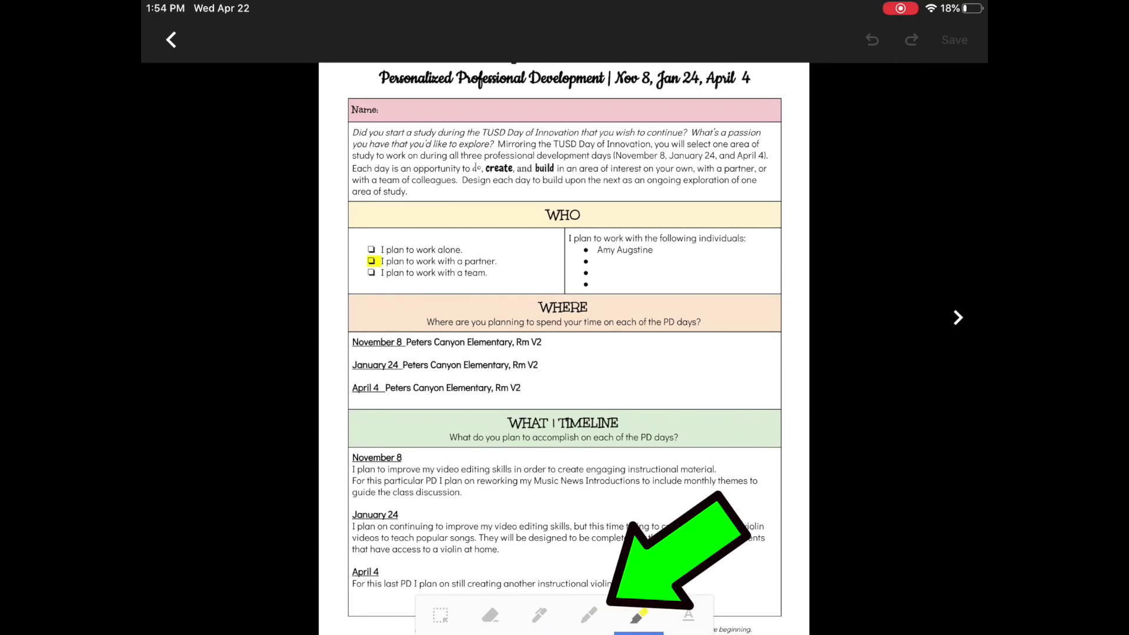
left_click(589, 615)
left_click(683, 614)
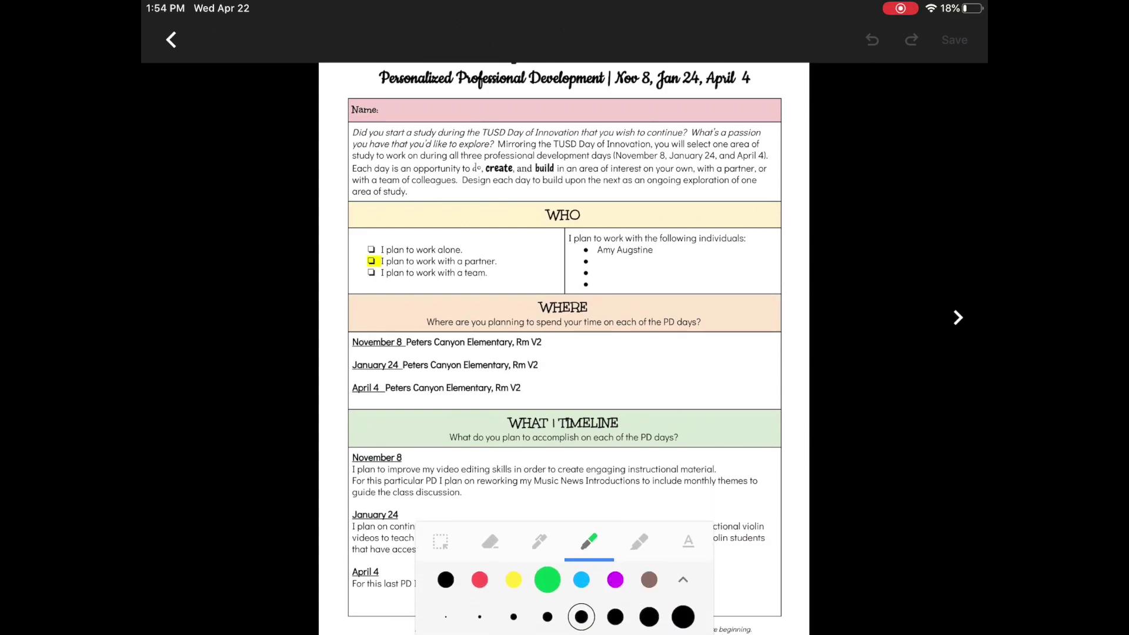
left_click(682, 617)
left_click(514, 617)
left_click(615, 616)
left_click(683, 617)
left_click(547, 616)
left_click(683, 616)
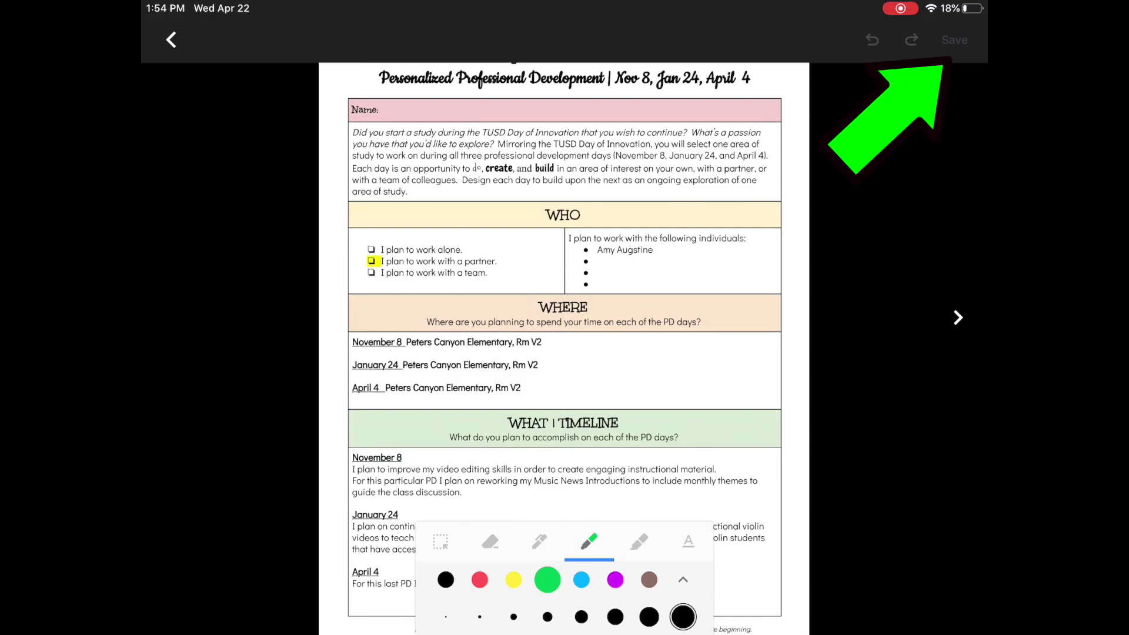
- Collapse the pen options, exit annotation mode, and close the document back to Your work
left_click(683, 579)
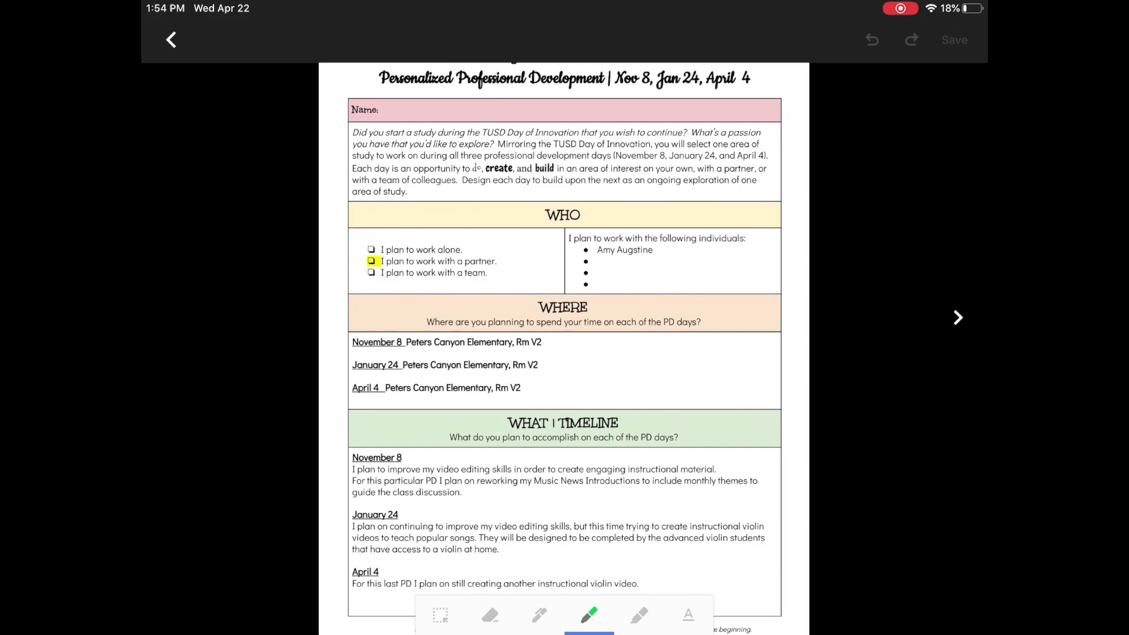
left_click(953, 40)
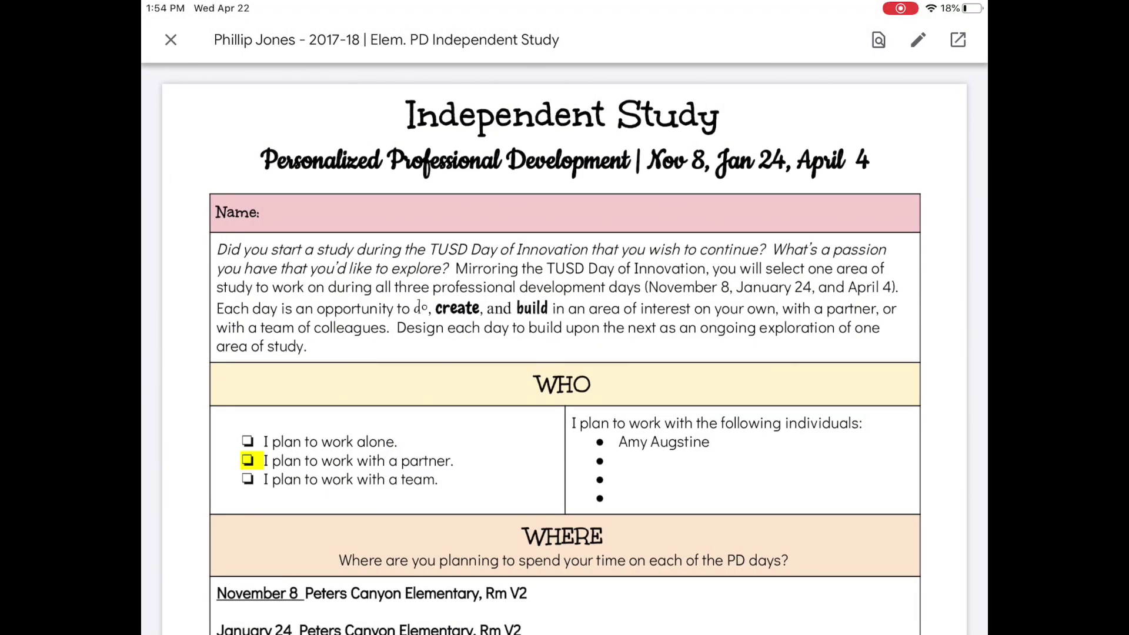
left_click(170, 40)
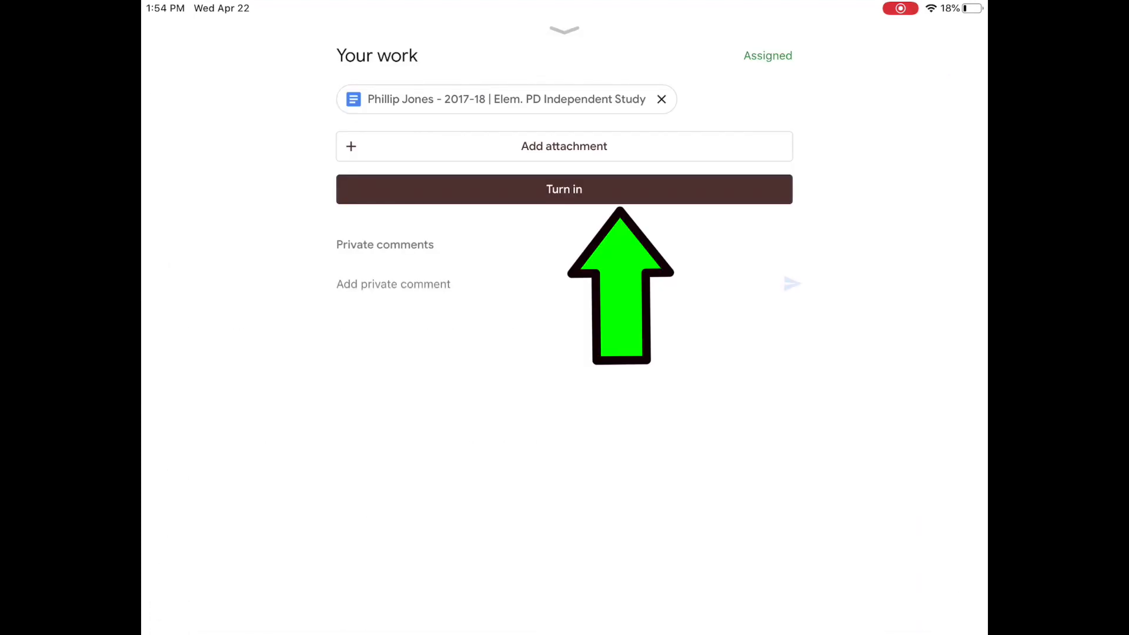